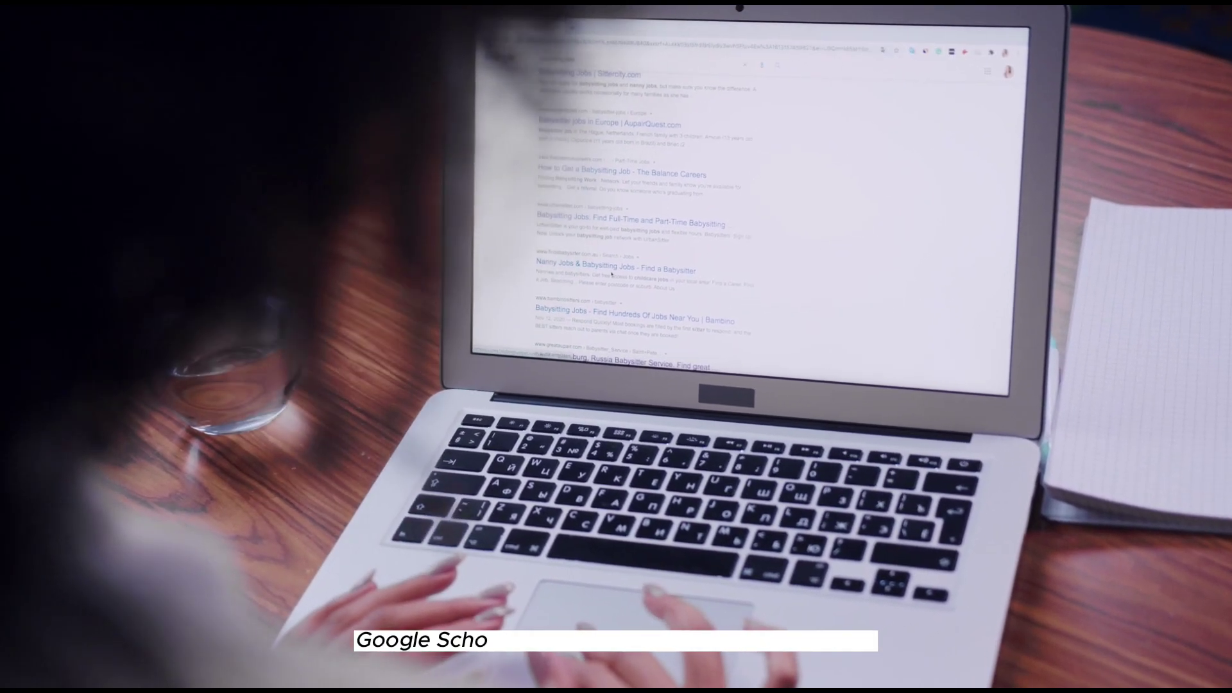
scroll(621, 281, "down", 2)
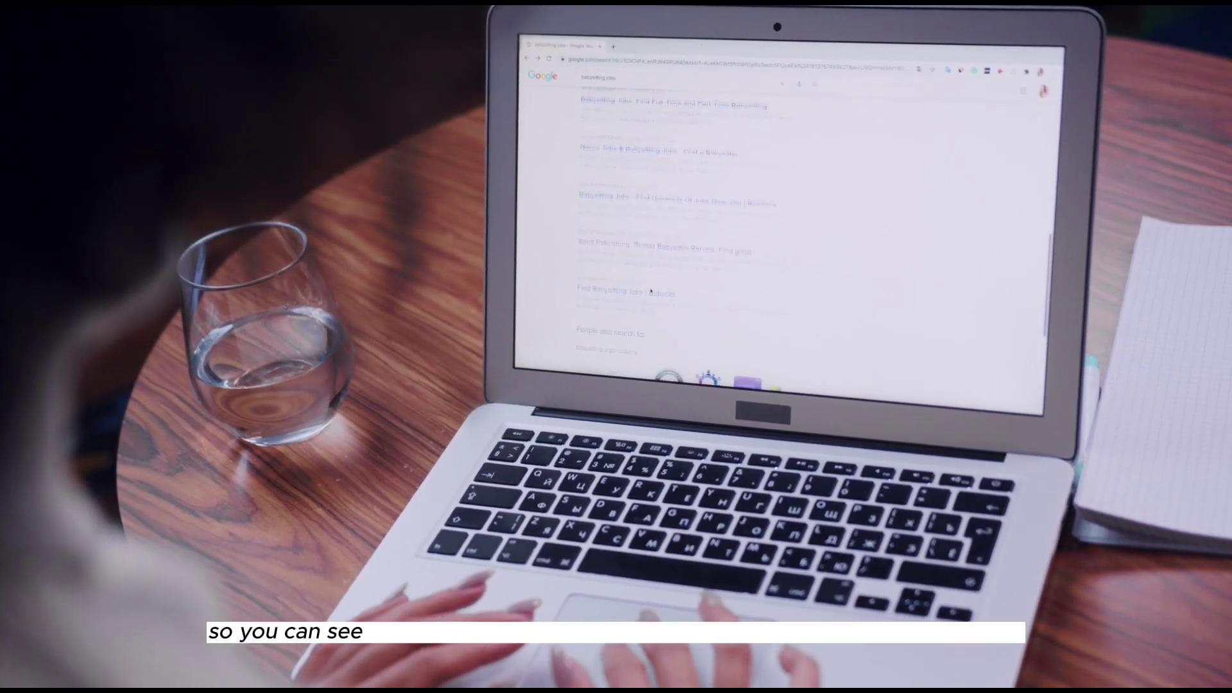
scroll(639, 296, "down", 3)
scroll(632, 278, "down", 2)
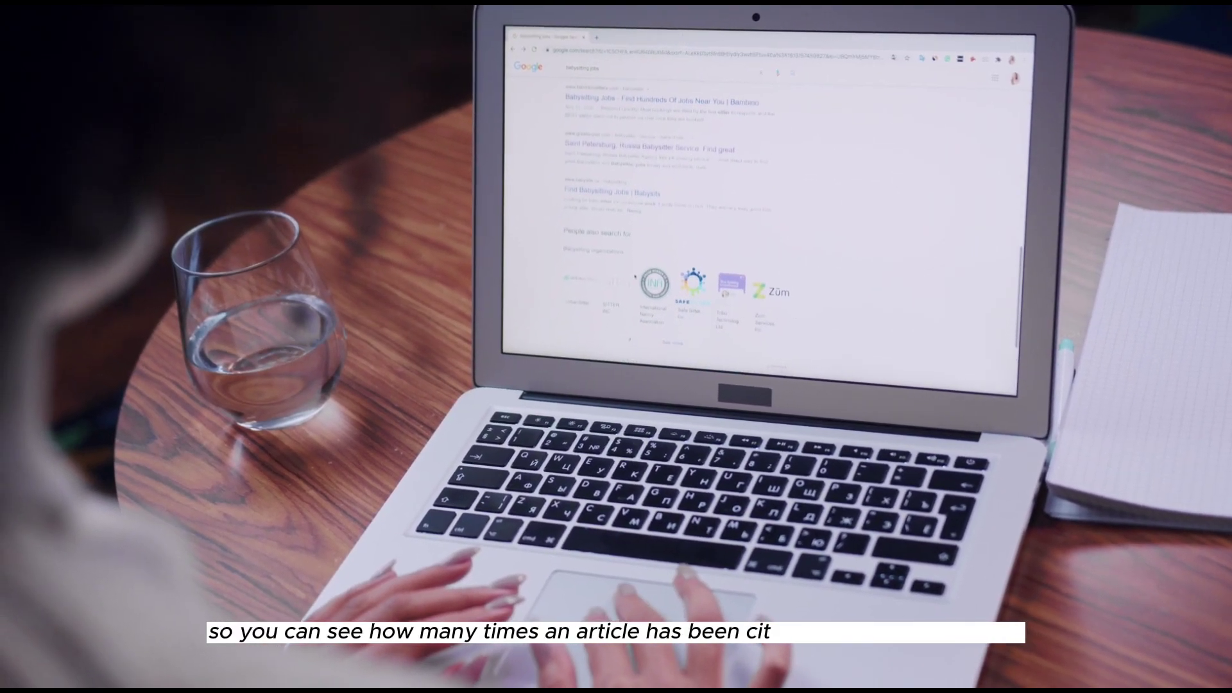